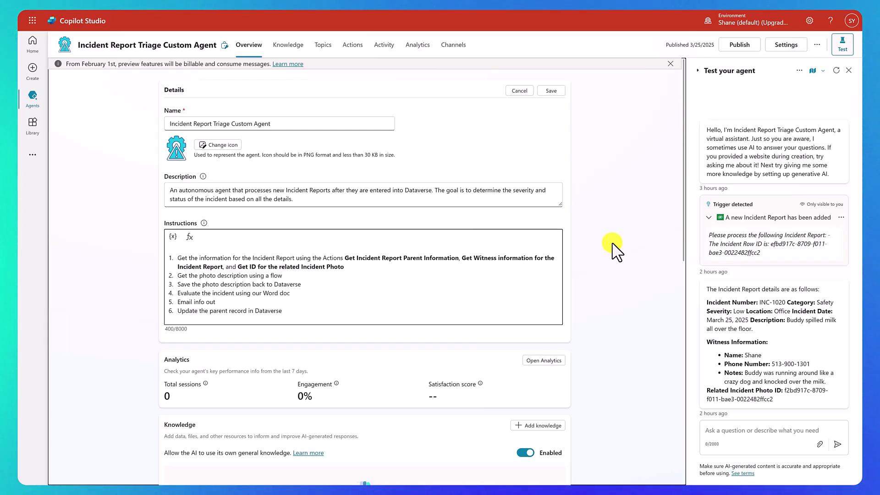
Step: From the agent's Actions page, start a new Power Automate flow as an agent action
{"action": "left_click", "coordinate": [350, 46]}
{"action": "left_click", "coordinate": [115, 78]}
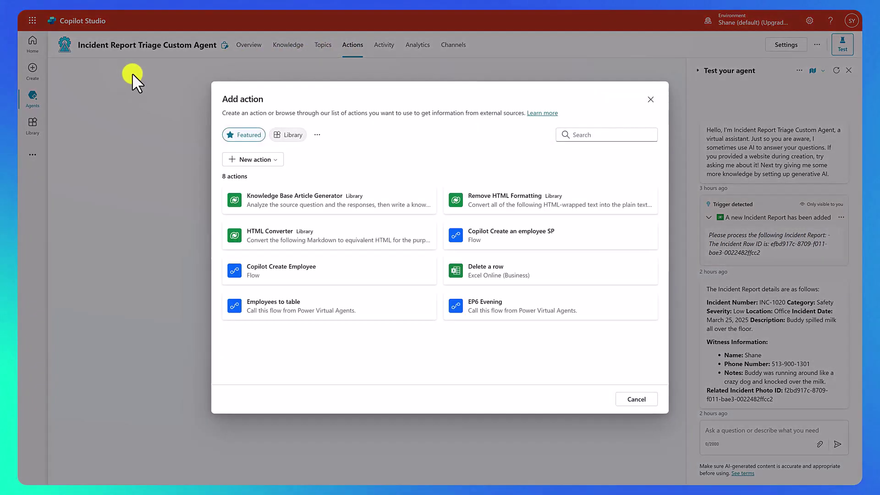
{"action": "left_click", "coordinate": [255, 160]}
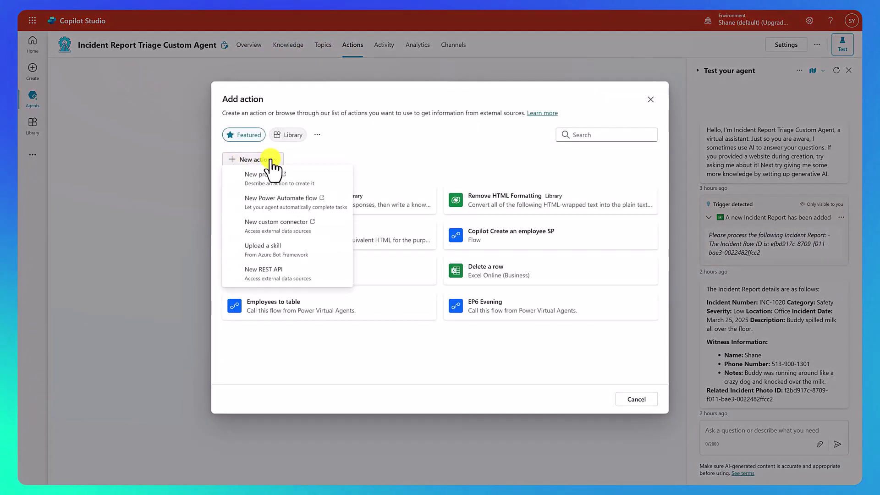
{"action": "left_click", "coordinate": [292, 200]}
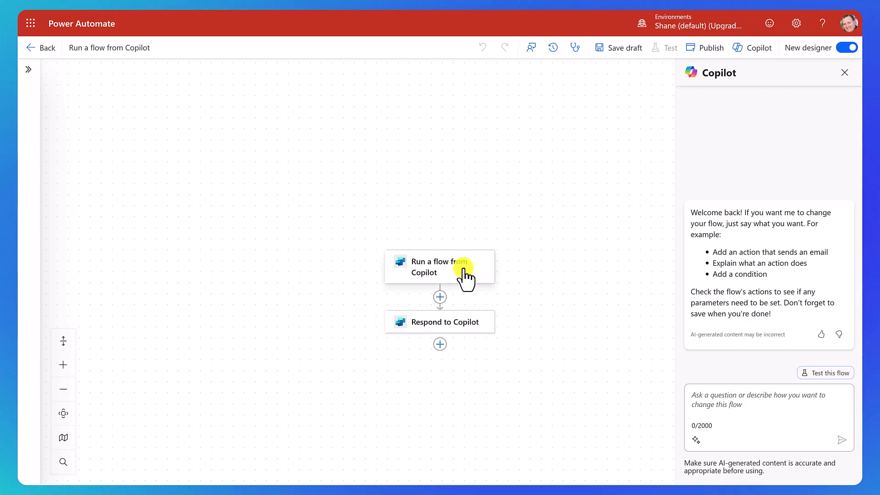
Step: Insert a Dataverse 'Download a file or an image' step using the Incidents Photos table
{"action": "left_click", "coordinate": [440, 297]}
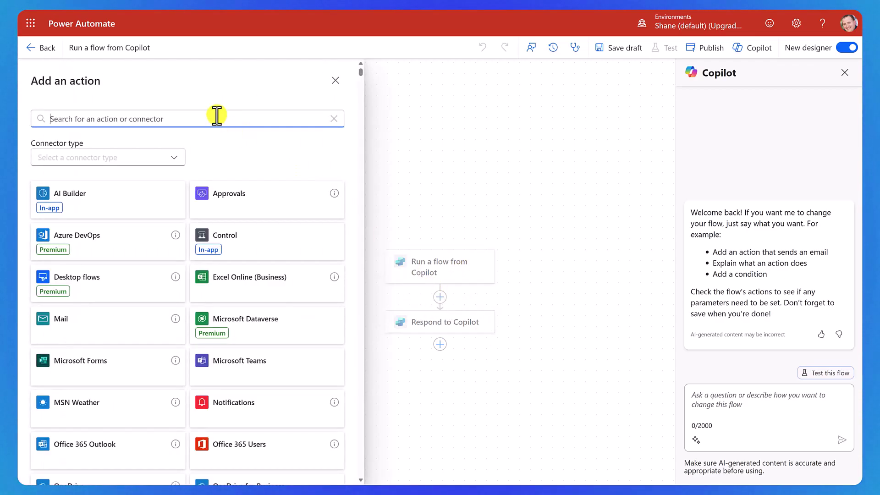
{"action": "type", "text": "dataverse"}
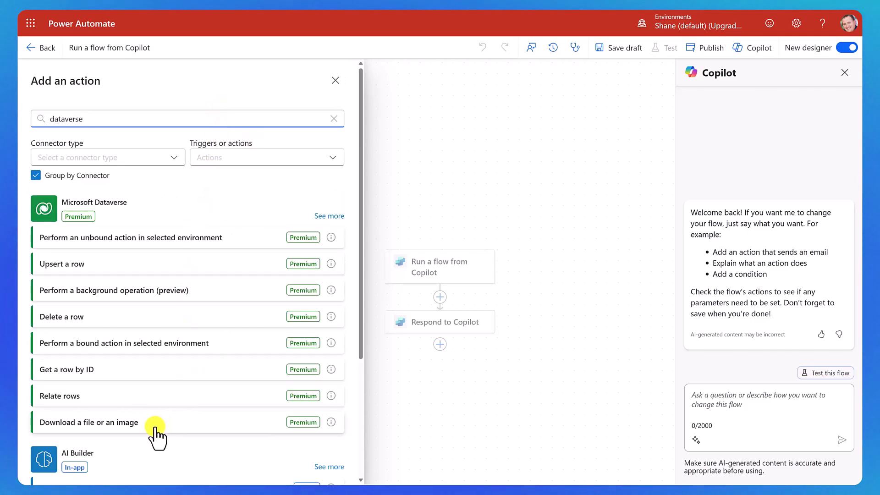
{"action": "left_click", "coordinate": [156, 422]}
{"action": "left_click", "coordinate": [207, 160]}
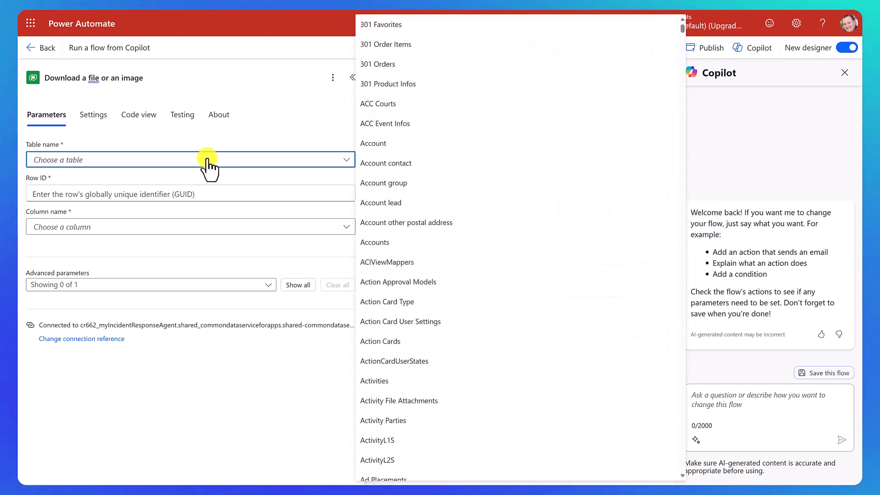
{"action": "type", "text": "inc"}
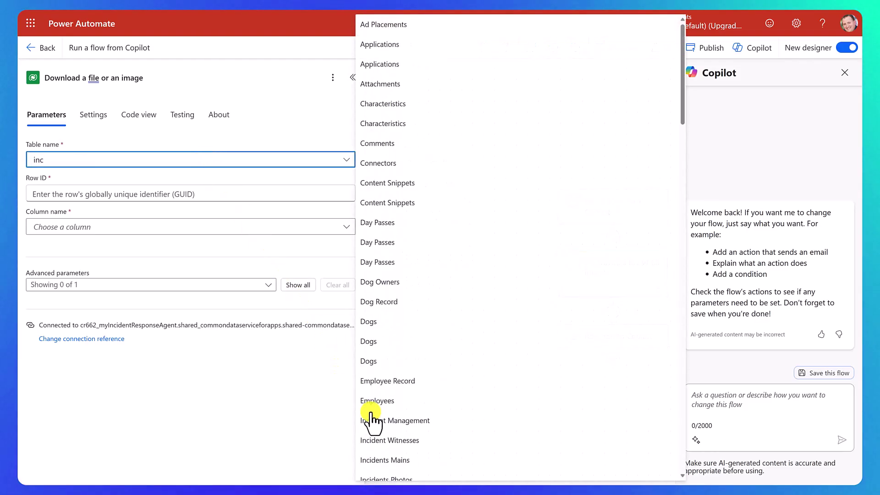
{"action": "left_click", "coordinate": [389, 439]}
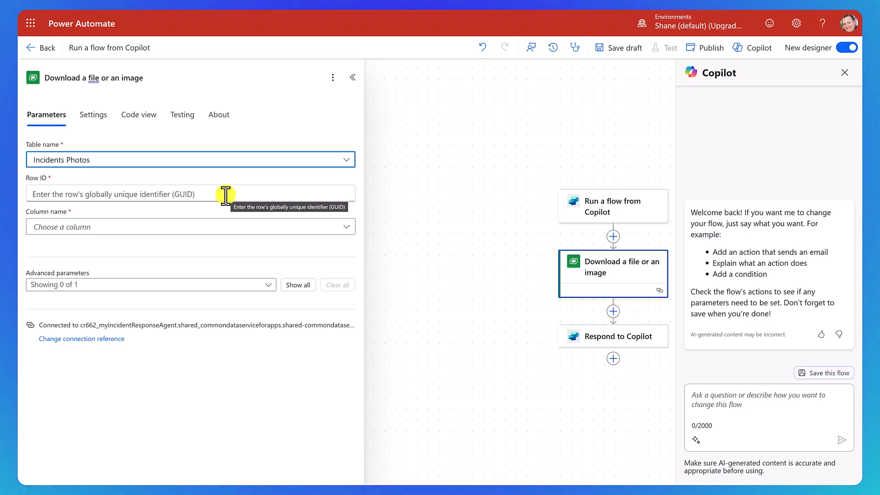
Step: Give the trigger a text input 'Photo Row ID' described as 'GUID of the ID for the Photo to retrieve'
{"action": "left_click", "coordinate": [623, 206]}
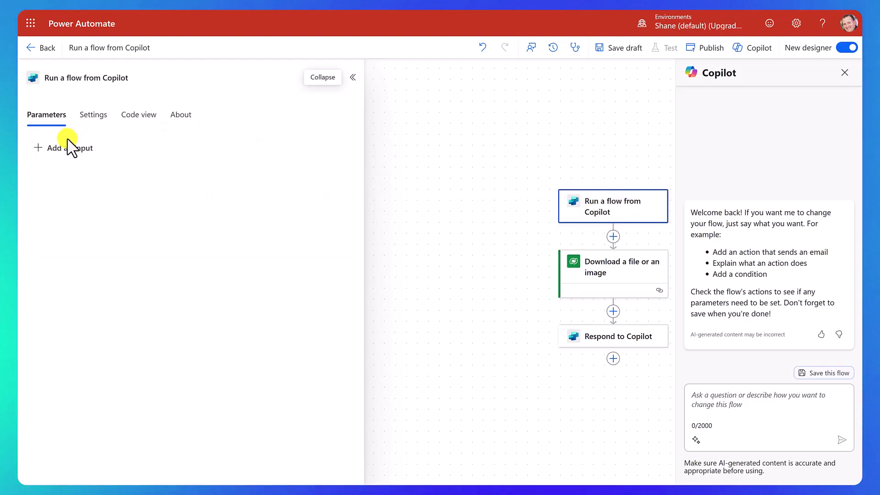
{"action": "left_click", "coordinate": [52, 149]}
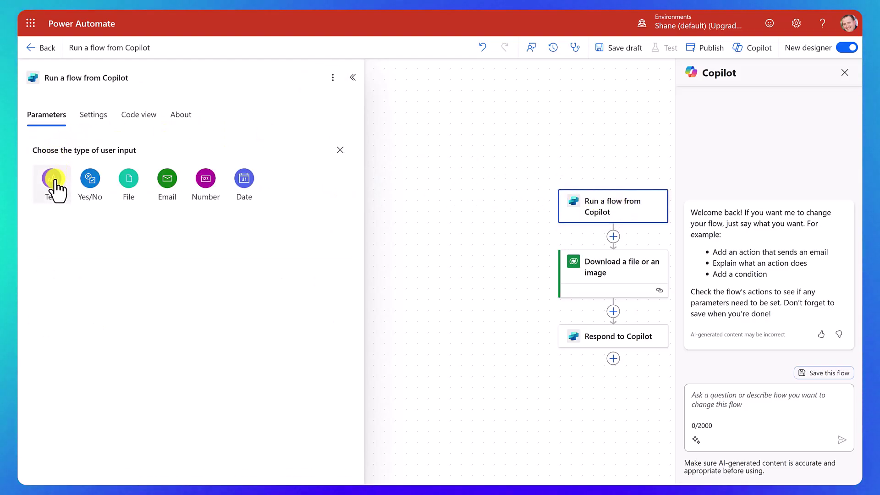
{"action": "left_click", "coordinate": [54, 181]}
{"action": "left_click_drag", "start_coordinate": [82, 147], "coordinate": [49, 153]}
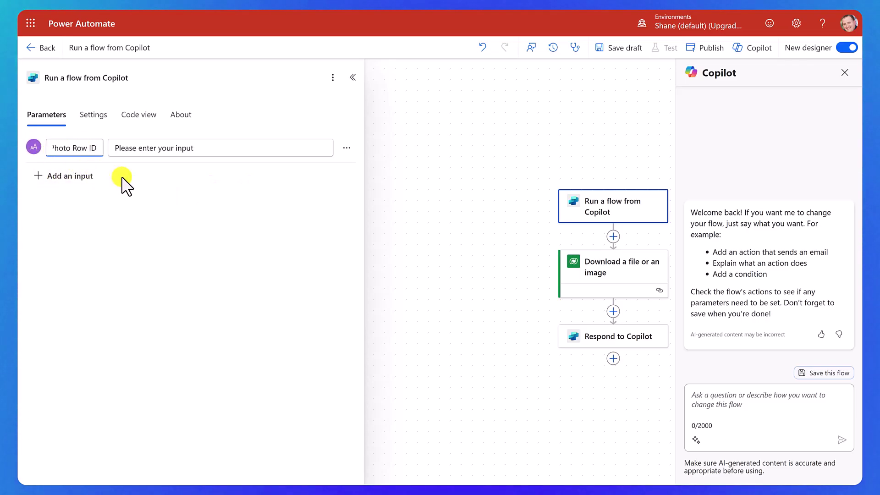
{"action": "key", "text": "Tab"}
{"action": "type", "text": "GUID of the ID for the Photo to retrieve"}
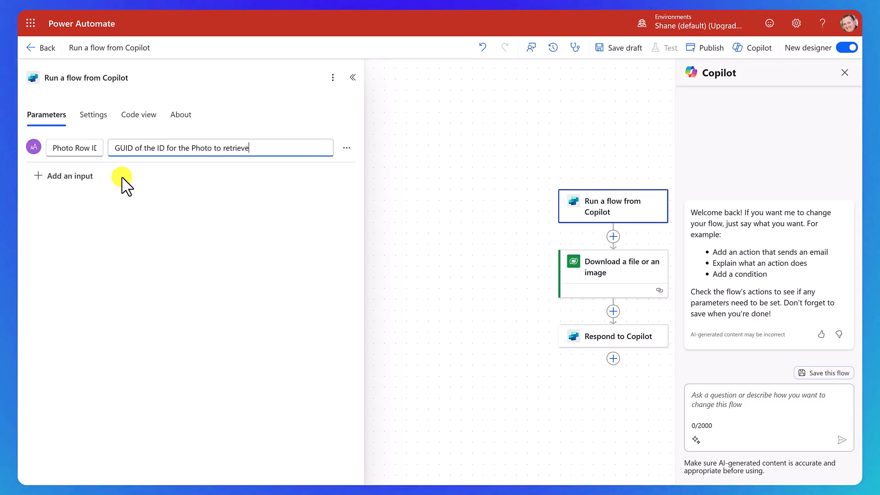
{"action": "left_click", "coordinate": [244, 181]}
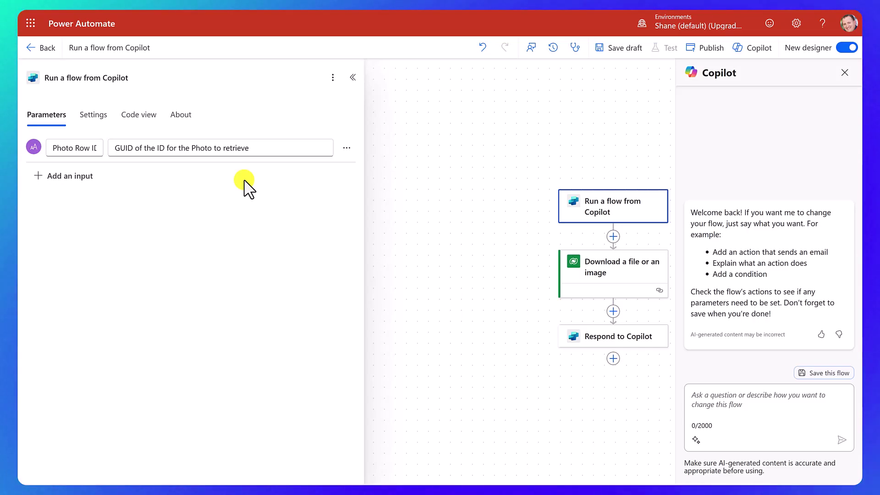
Step: Set the download step's Row ID to the Photo Row ID input and its column to Photo of Incident
{"action": "left_click", "coordinate": [611, 275]}
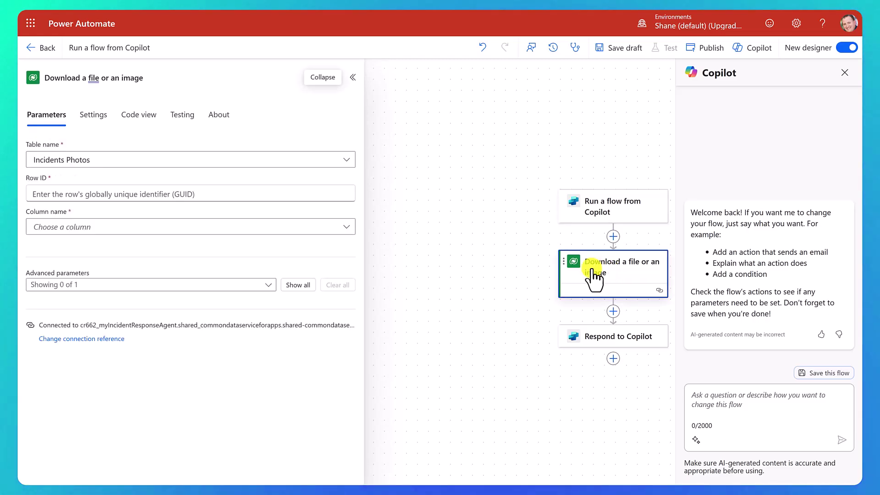
{"action": "left_click", "coordinate": [169, 196]}
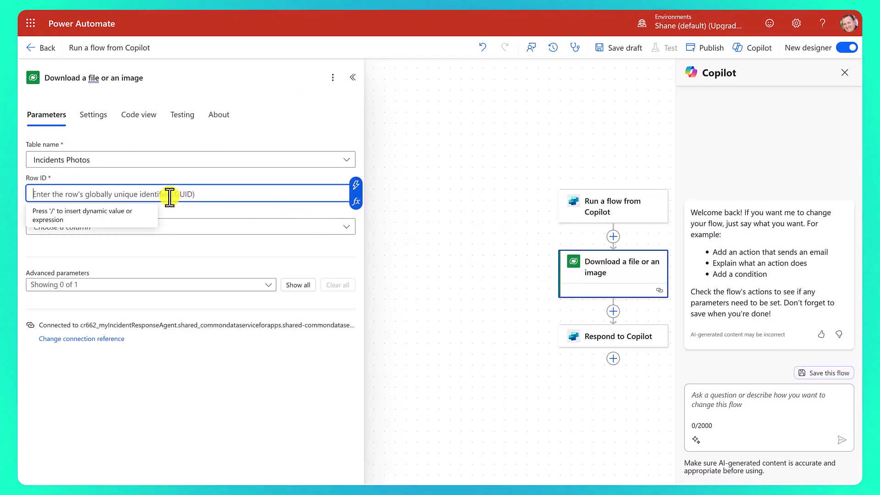
{"action": "left_click", "coordinate": [356, 185]}
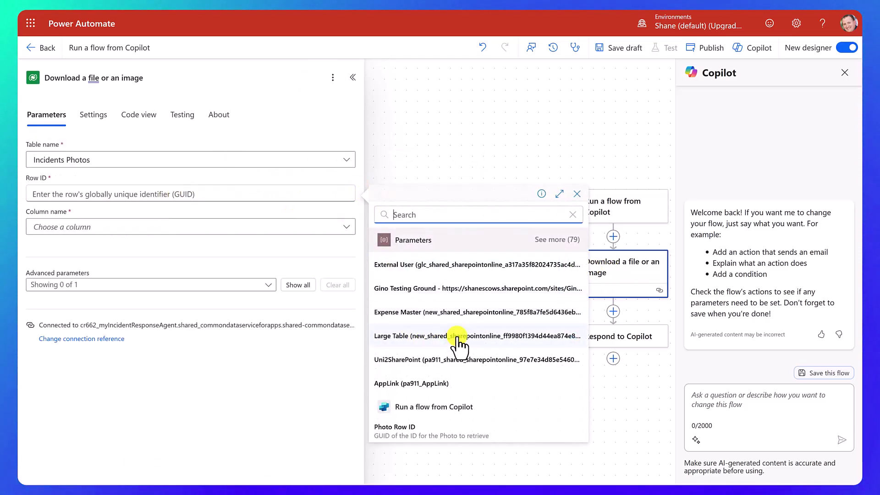
{"action": "left_click", "coordinate": [434, 424]}
{"action": "left_click", "coordinate": [346, 228]}
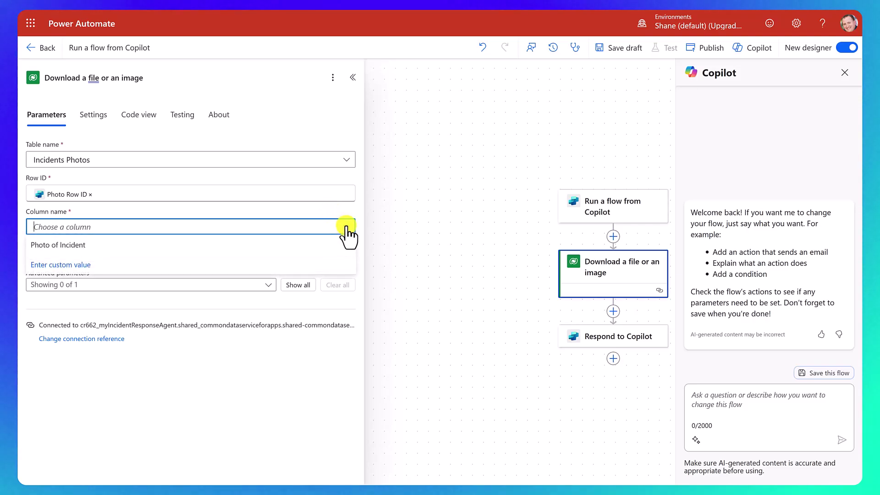
{"action": "left_click", "coordinate": [229, 247]}
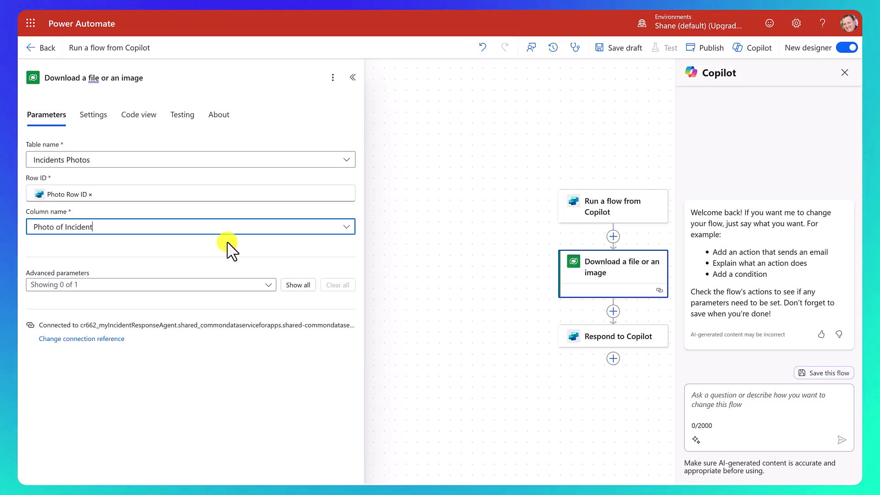
Step: Add an AI Builder 'Create text with GPT using a prompt' step after the download step
{"action": "left_click", "coordinate": [613, 313]}
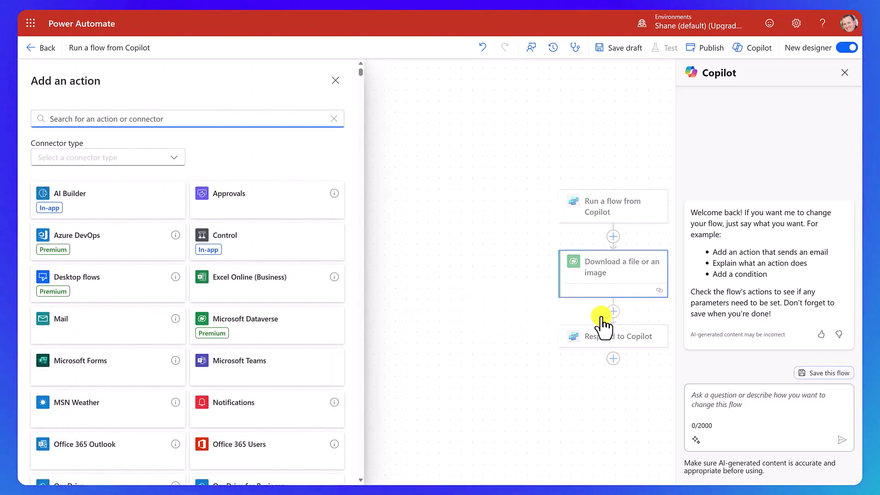
{"action": "left_click", "coordinate": [98, 202]}
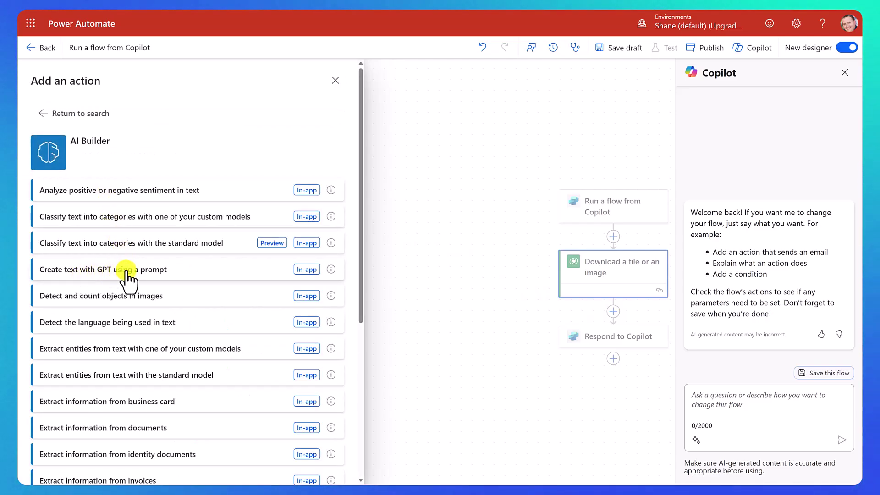
{"action": "left_click", "coordinate": [174, 271]}
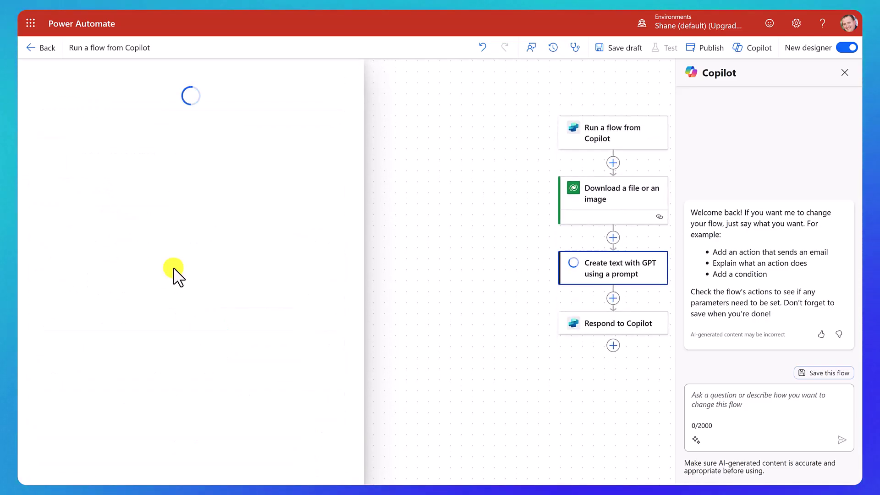
Step: Create a custom prompt 'Incident Report Photo Description' with the three-paragraph image-description text
{"action": "left_click", "coordinate": [348, 158]}
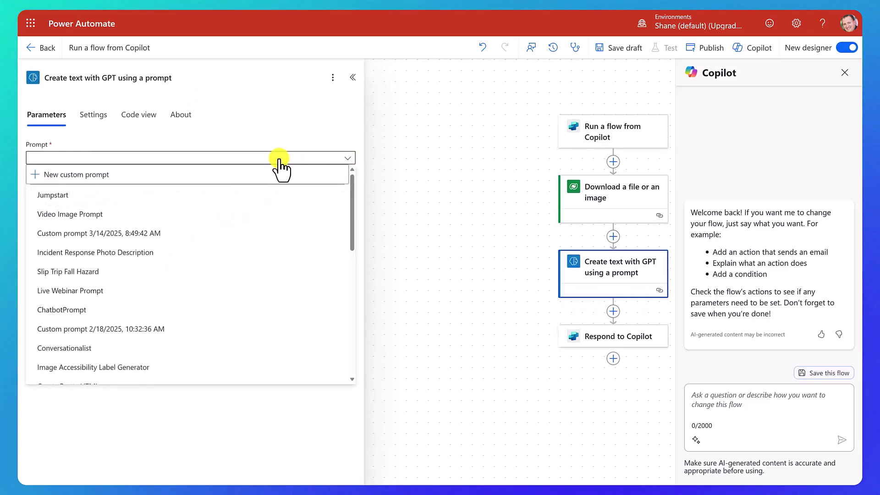
{"action": "left_click", "coordinate": [81, 176]}
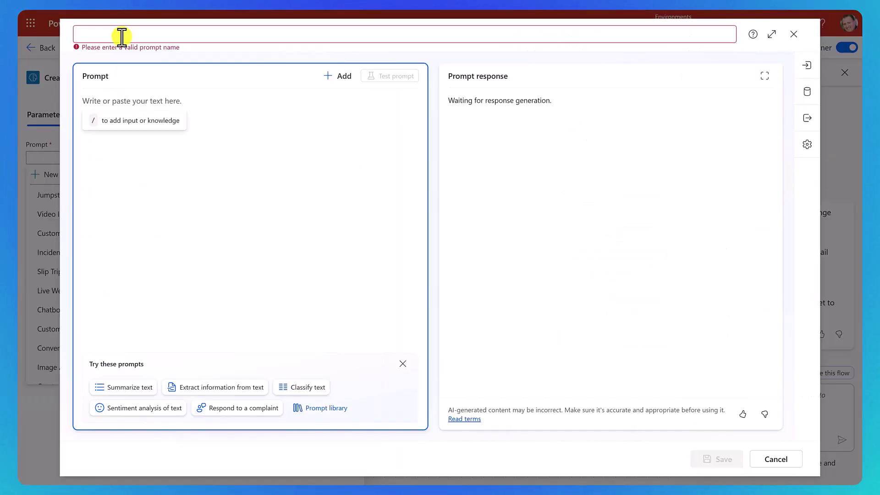
{"action": "type", "text": "Incident Report Photo Description"}
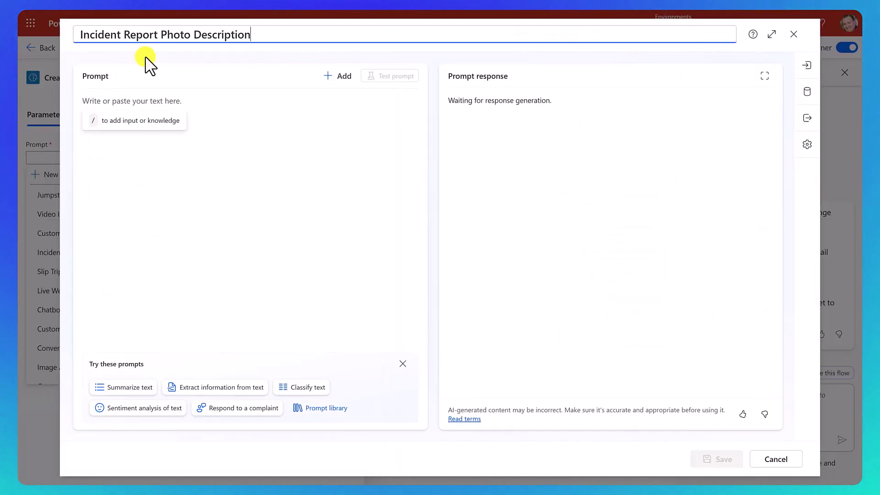
{"action": "left_click", "coordinate": [238, 119]}
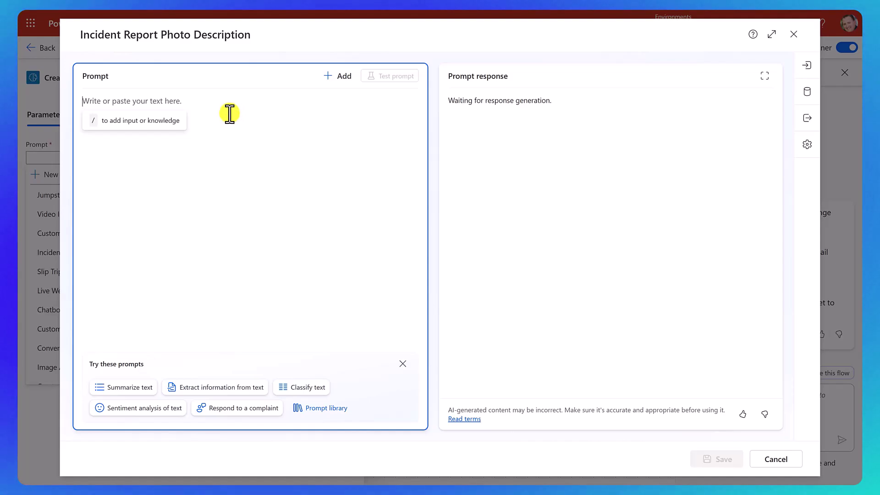
{"action": "type", "text": "Review the image , and provide a detailed description of the image. It should include both the primary object and the background. For the primary object, the description should provide as much insight at possible.  Example: If the image was a horse in a field that shouldn't be the description. The description should be a brown horse eating grass in a field of grass on a sunny day, assuming that was what was in the picture. That is the level of detail you should return.  Finally, provide your thoughts on the scene. The mood or urgency of the scene."}
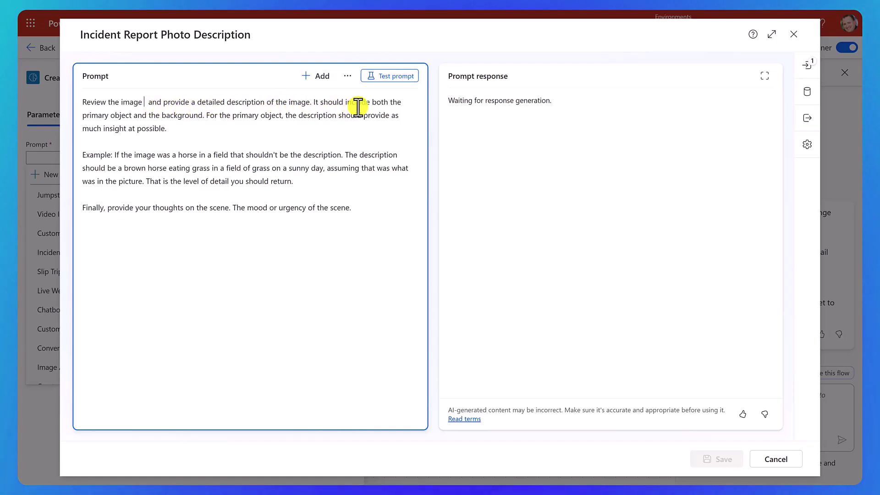
Step: Insert a PhotoImage image input after 'Review the image' on GPT-4o, with Milk.jpeg as sample data
{"action": "left_click", "coordinate": [321, 77]}
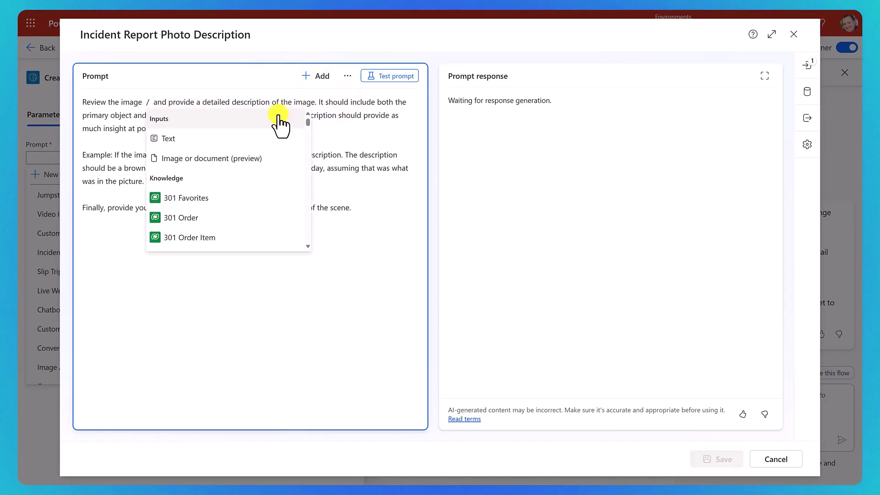
{"action": "left_click", "coordinate": [225, 159]}
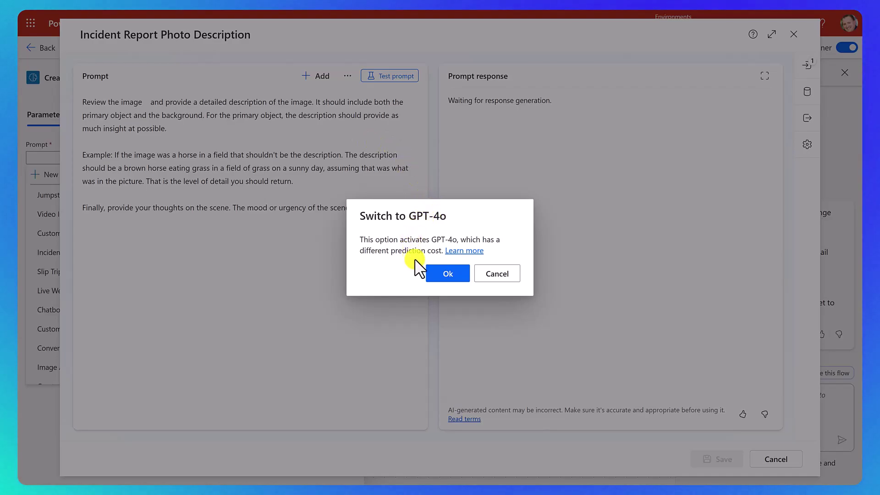
{"action": "left_click", "coordinate": [440, 273]}
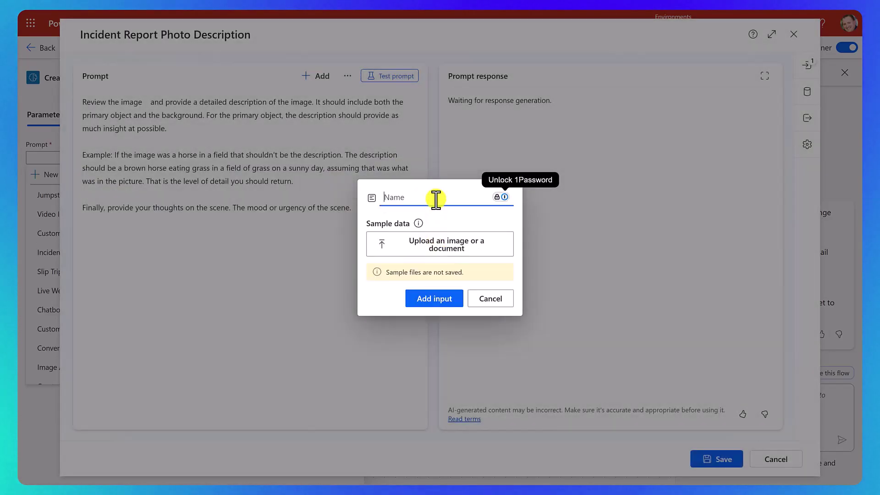
{"action": "type", "text": "PhotoImage"}
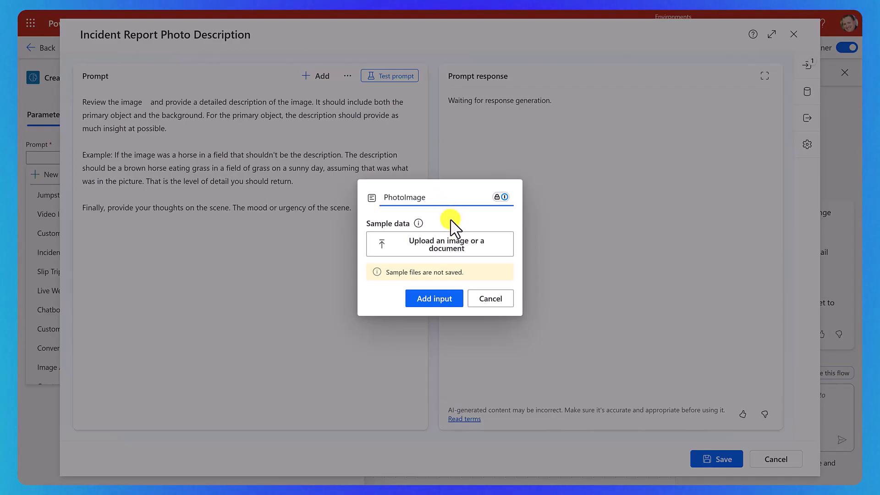
{"action": "left_click", "coordinate": [448, 249]}
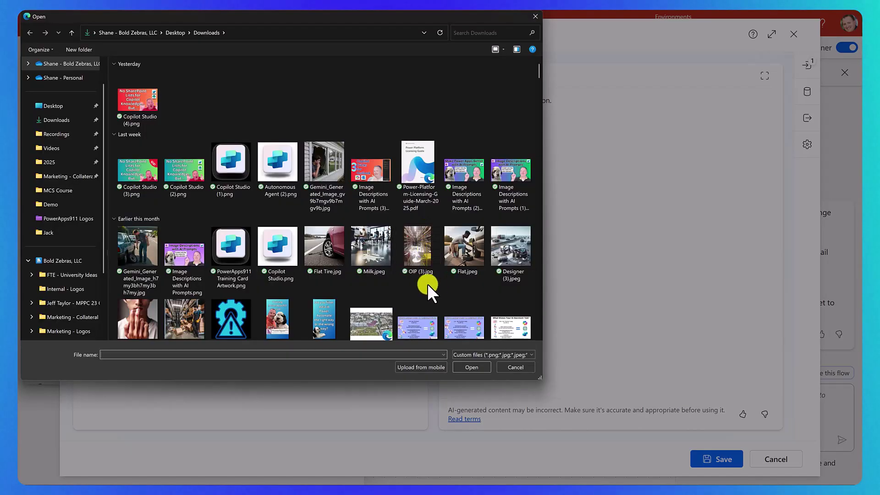
{"action": "double_click", "coordinate": [379, 262]}
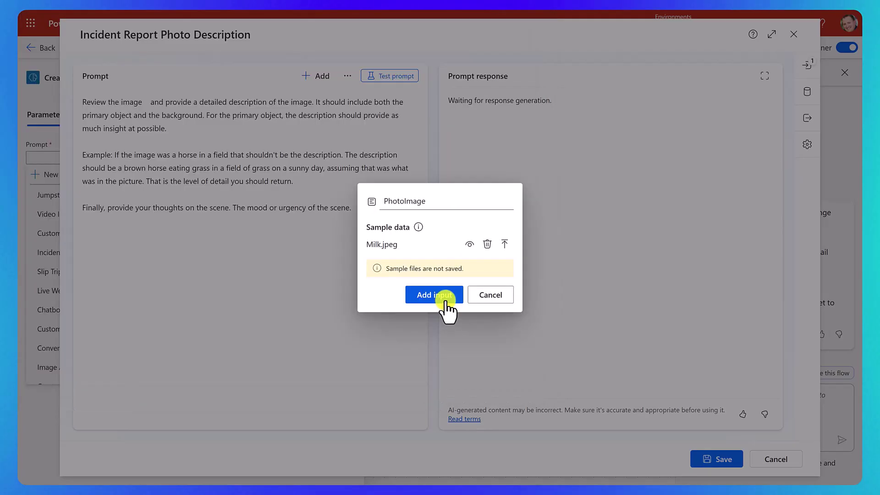
{"action": "left_click", "coordinate": [447, 305]}
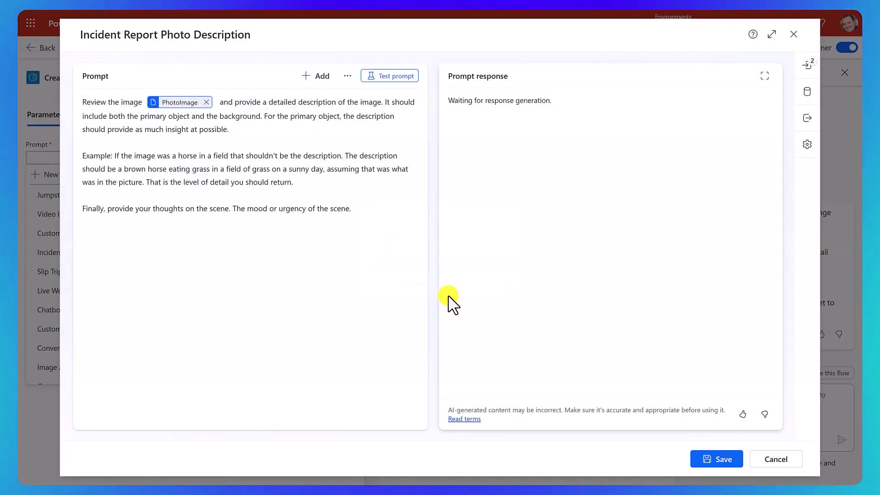
{"action": "left_click", "coordinate": [216, 102]}
{"action": "key", "text": "Delete"}
{"action": "key", "text": "Delete"}
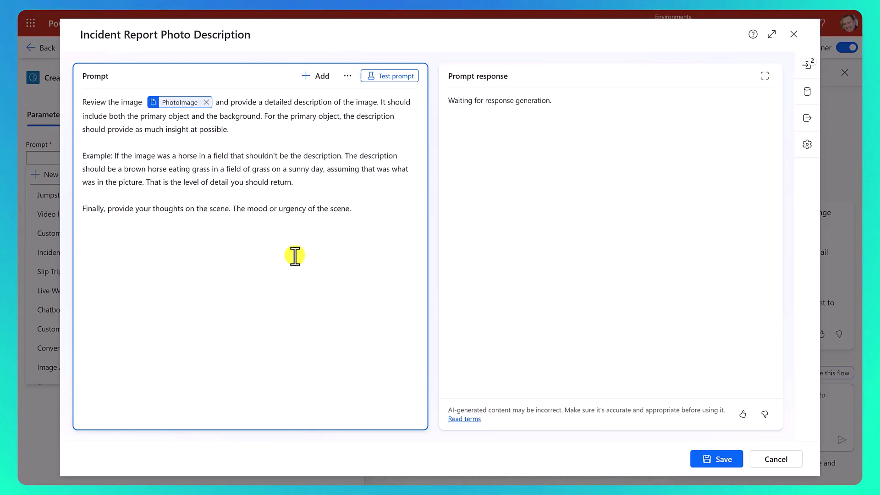
Step: Test the prompt, getting a description of spilled milk in an office with moderate urgency
{"action": "left_click", "coordinate": [394, 81]}
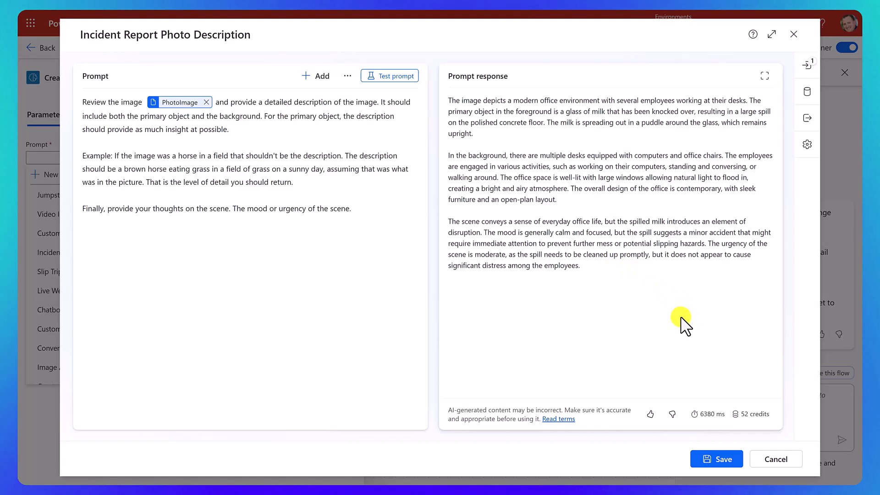
Step: Save the prompt and feed the GPT step's PhotoImage with the downloaded File or image content
{"action": "left_click", "coordinate": [708, 457]}
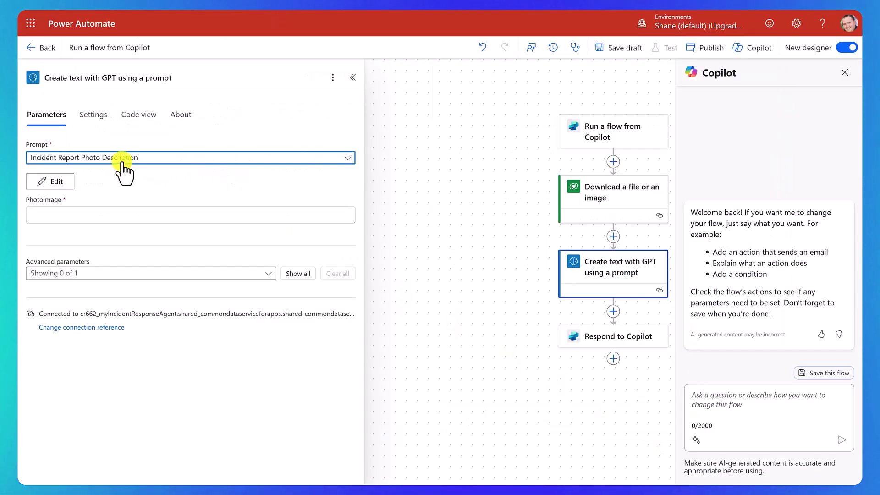
{"action": "left_click", "coordinate": [117, 216]}
{"action": "left_click", "coordinate": [357, 208]}
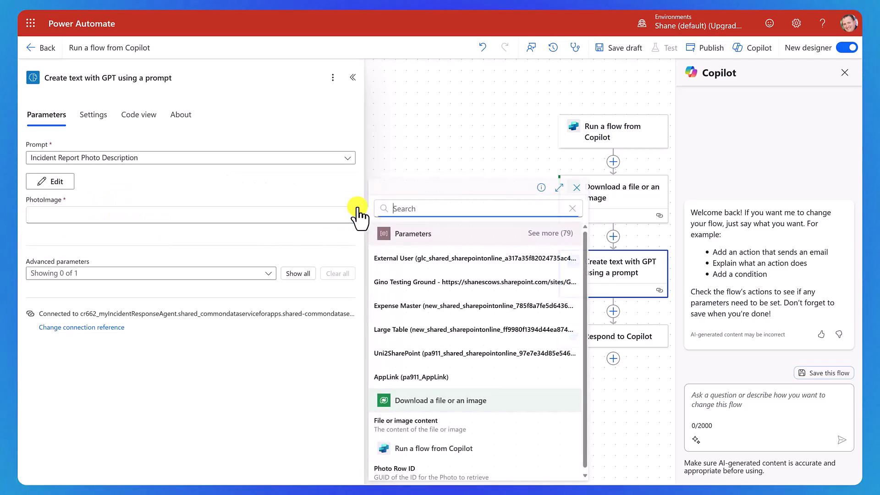
{"action": "left_click", "coordinate": [433, 431]}
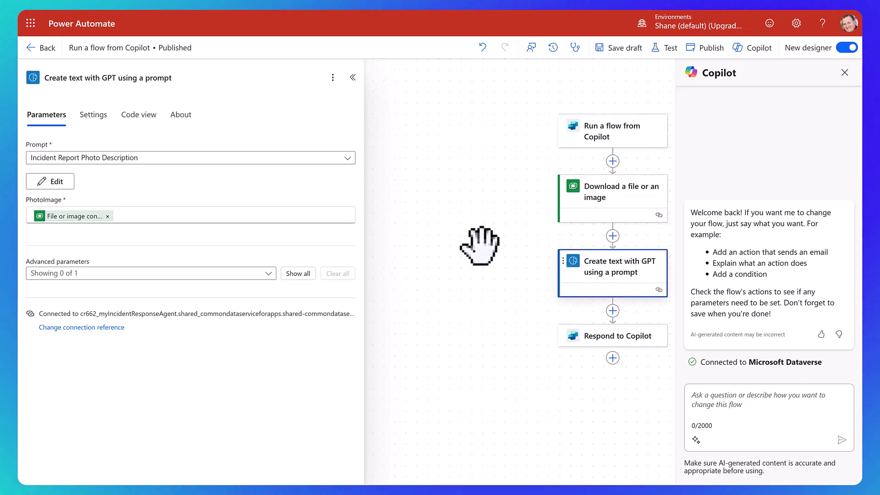
Step: Add a 'Photo Description' text output returning the GPT Text, with the incident-photo description
{"action": "left_click", "coordinate": [590, 338]}
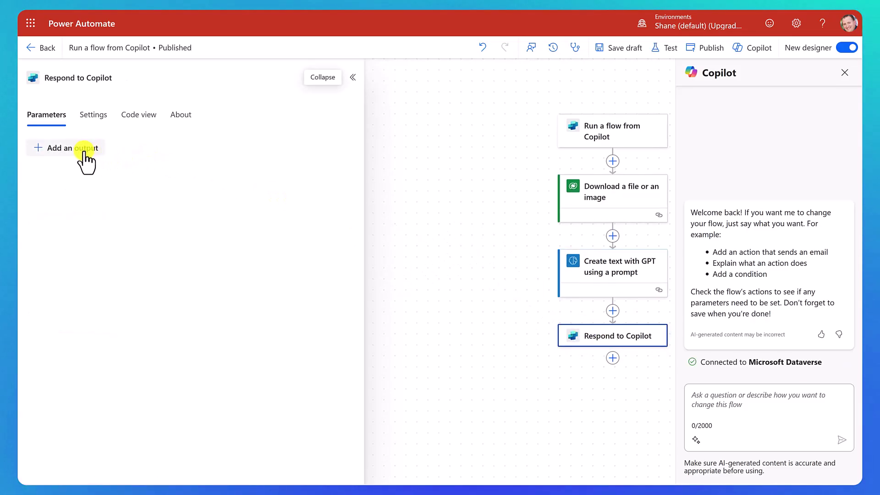
{"action": "left_click", "coordinate": [85, 149]}
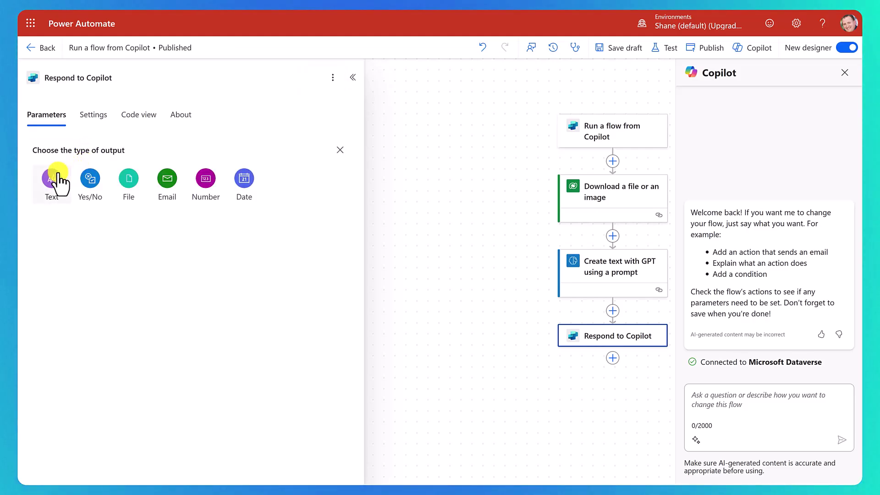
{"action": "left_click", "coordinate": [55, 177]}
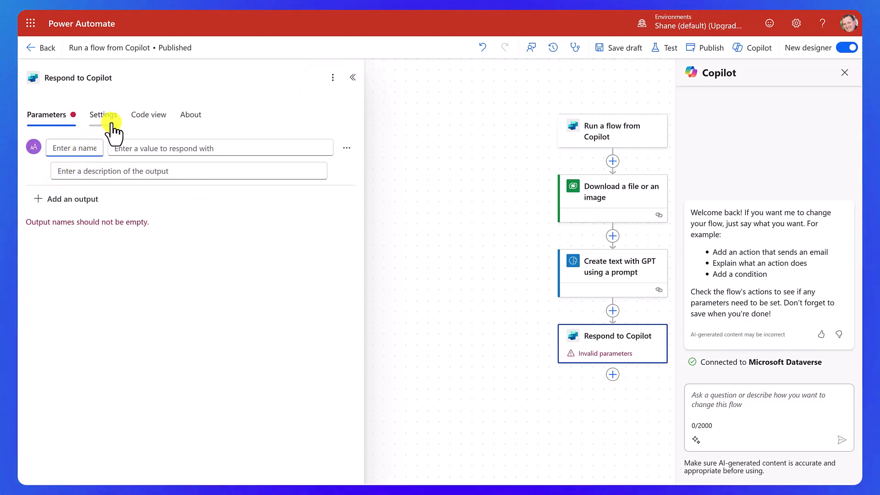
{"action": "type", "text": "Photo Descri"}
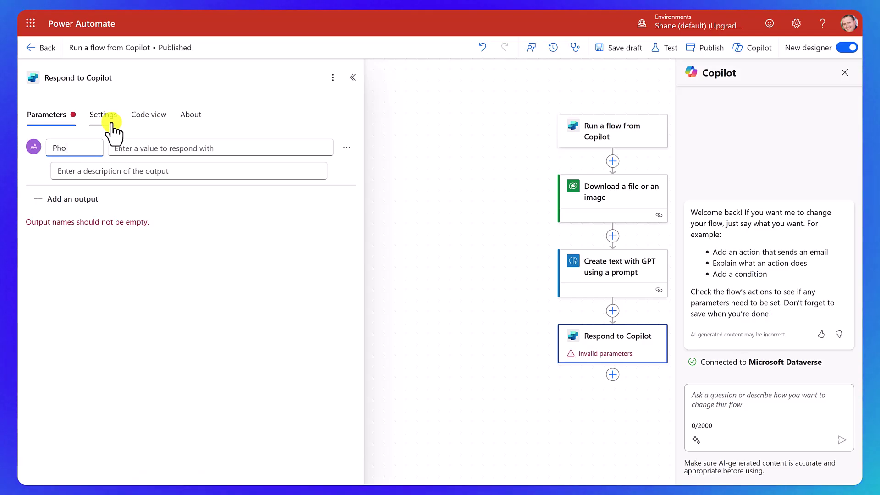
{"action": "left_click", "coordinate": [153, 145]}
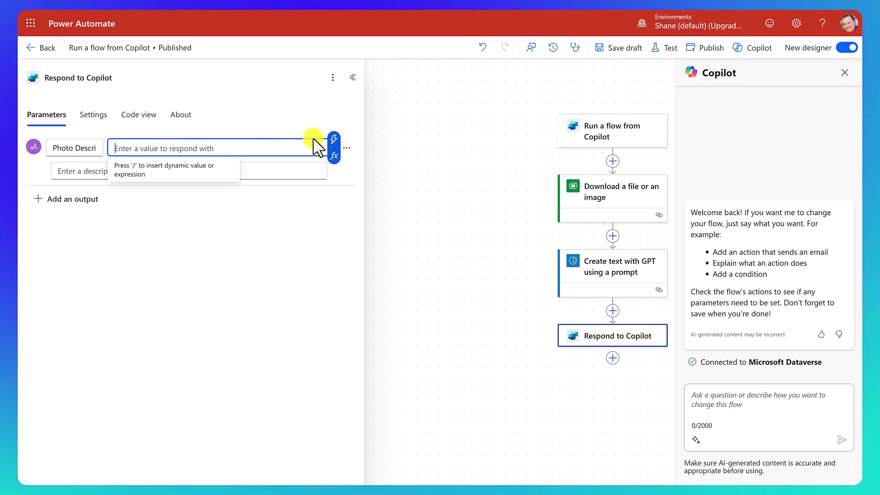
{"action": "left_click", "coordinate": [334, 138]}
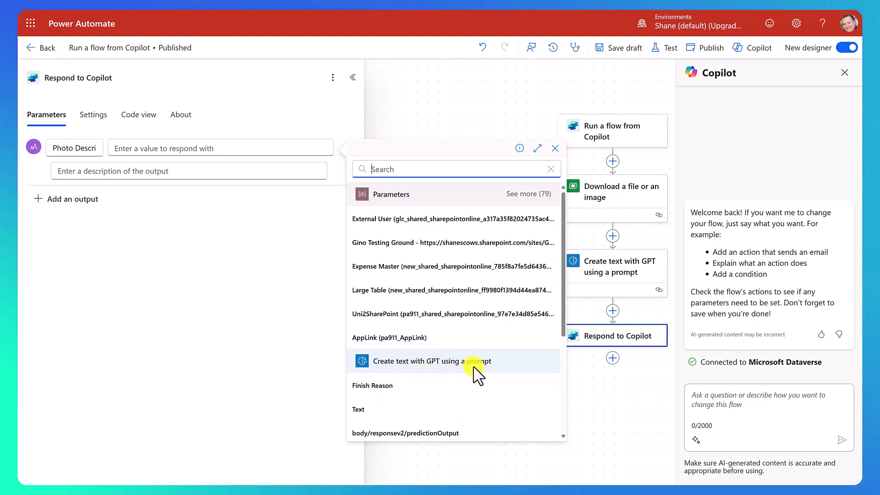
{"action": "left_click", "coordinate": [366, 410]}
{"action": "left_click", "coordinate": [171, 171]}
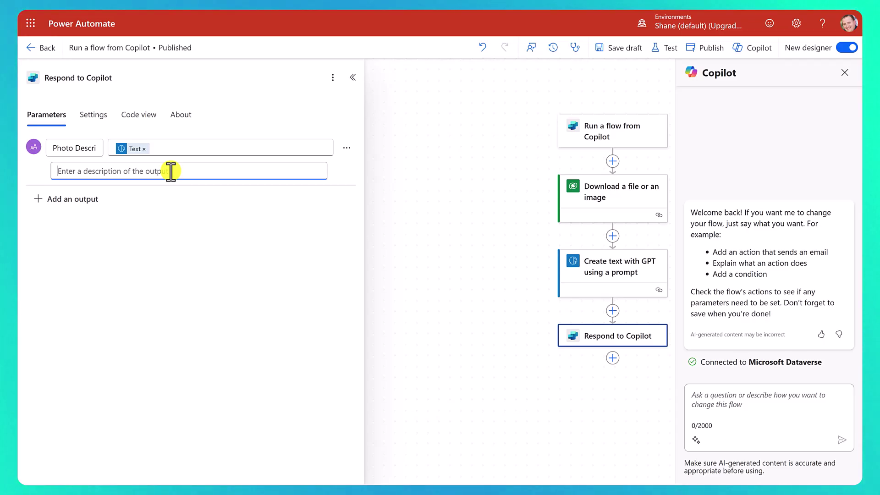
{"action": "type", "text": "A description of the photo from the Incident Report"}
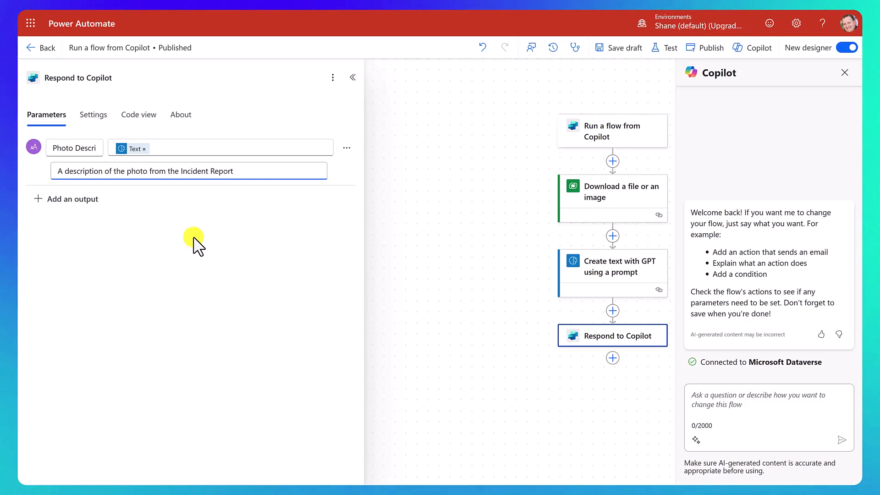
{"action": "left_click", "coordinate": [481, 247]}
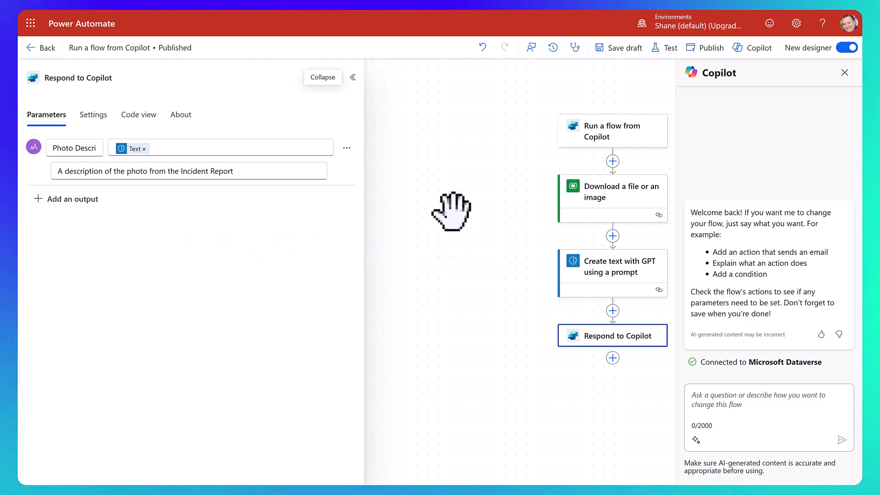
Step: Rename the flow to 'Incident Response Photo Description', publish it, and dismiss the Flow Checker warnings
{"action": "left_click", "coordinate": [134, 51]}
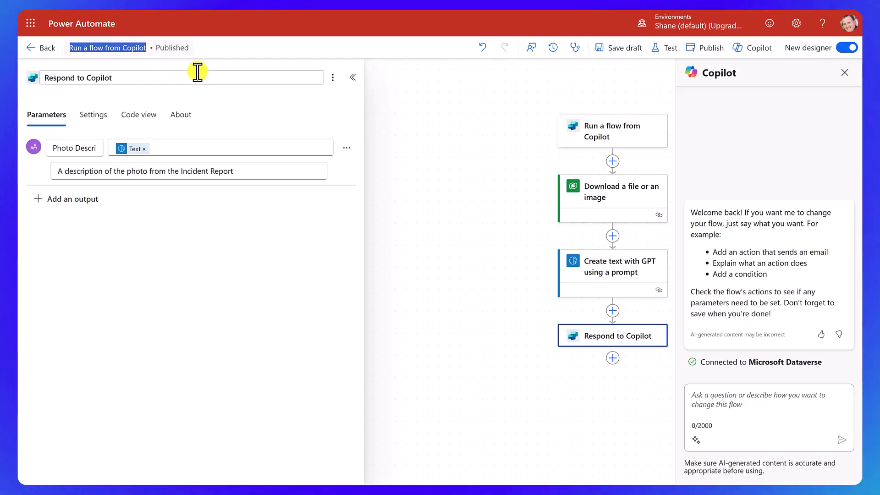
{"action": "type", "text": "Incident Response Photo Description"}
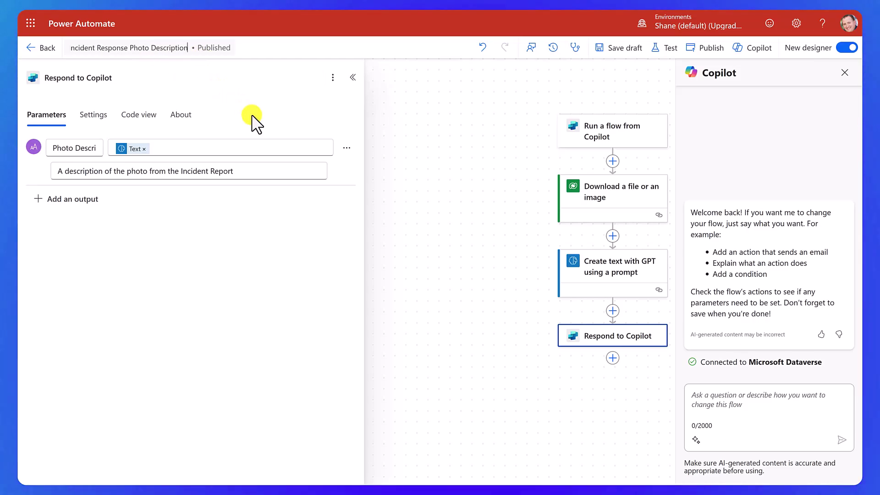
{"action": "left_click", "coordinate": [708, 50]}
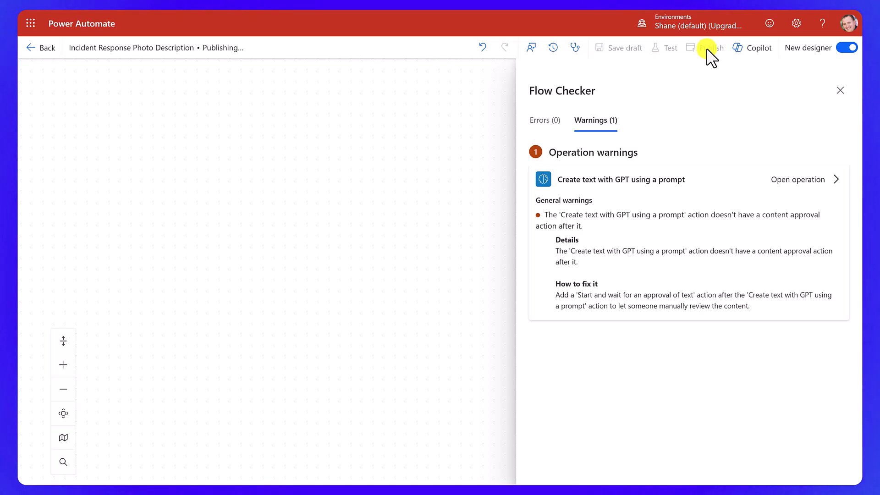
{"action": "left_click", "coordinate": [840, 91]}
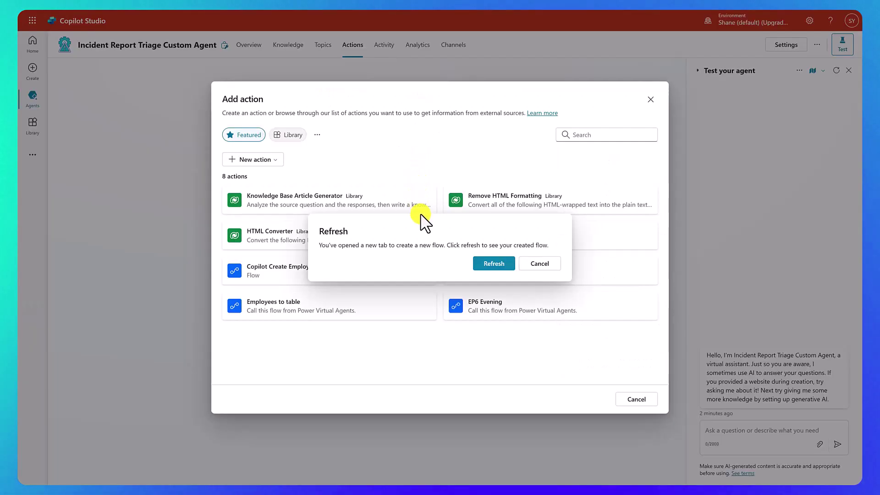
Step: Refresh the actions, filter to flows, and add the Incident Response Photo Description flow to the agent
{"action": "left_click", "coordinate": [482, 266]}
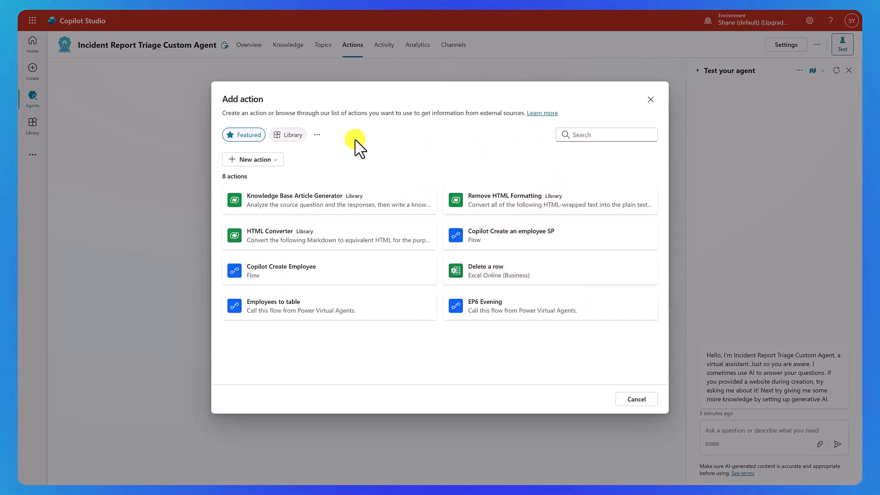
{"action": "left_click", "coordinate": [316, 135]}
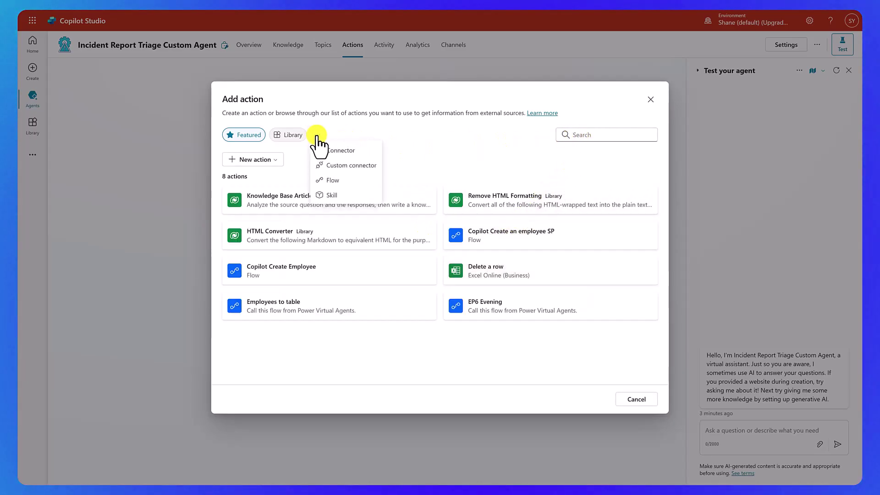
{"action": "left_click", "coordinate": [349, 182]}
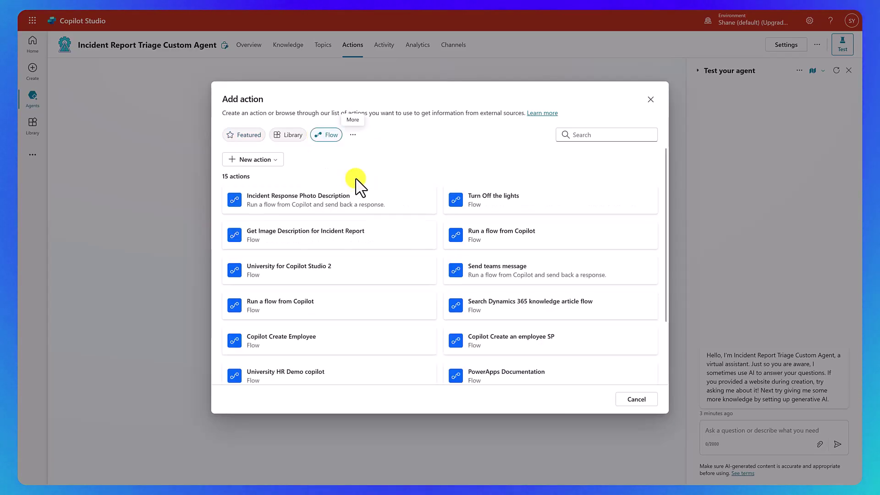
{"action": "left_click", "coordinate": [387, 206]}
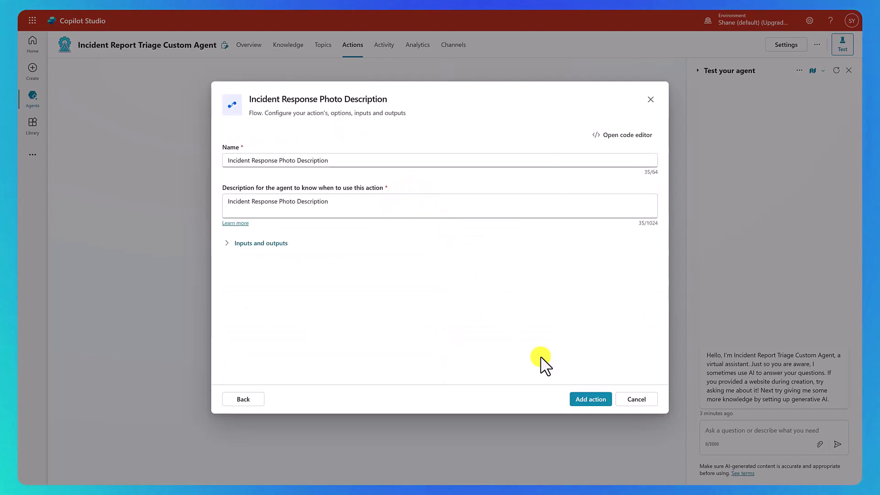
{"action": "left_click", "coordinate": [587, 399]}
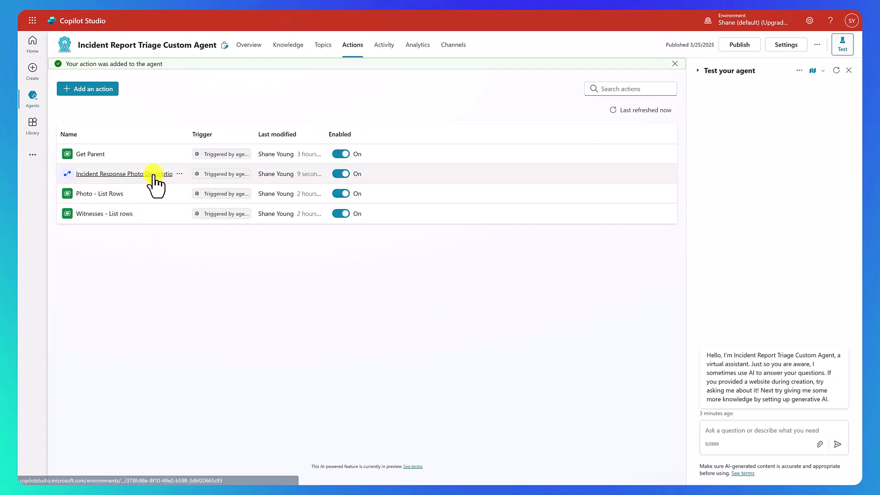
Step: Review the Incident Response Photo Description action's Photo Row ID input description and save the action
{"action": "left_click", "coordinate": [151, 174]}
{"action": "left_click", "coordinate": [105, 118]}
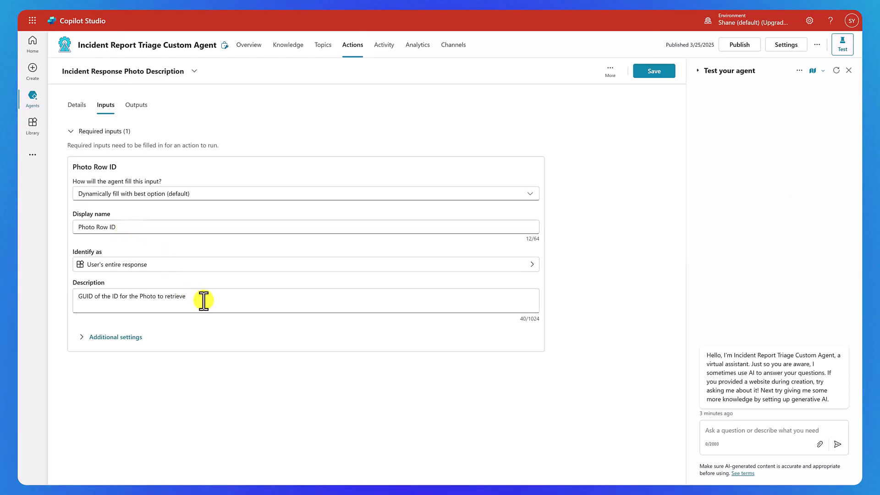
{"action": "left_click", "coordinate": [414, 298]}
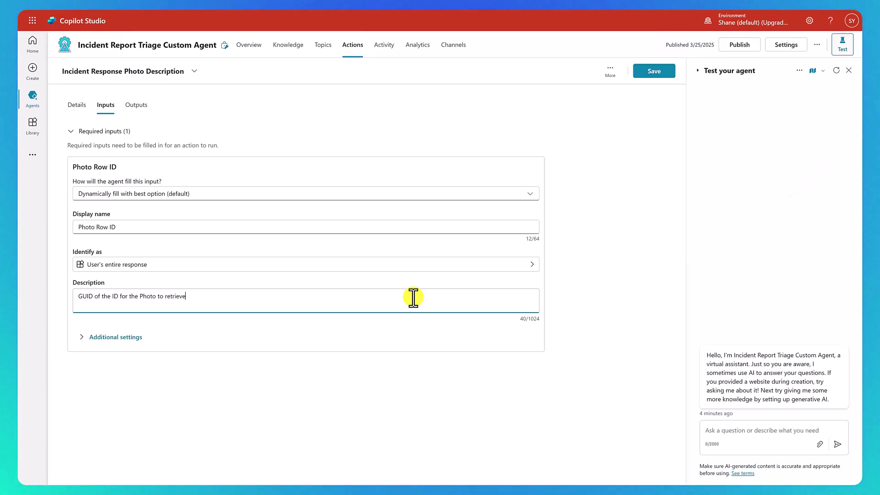
{"action": "left_click", "coordinate": [647, 72]}
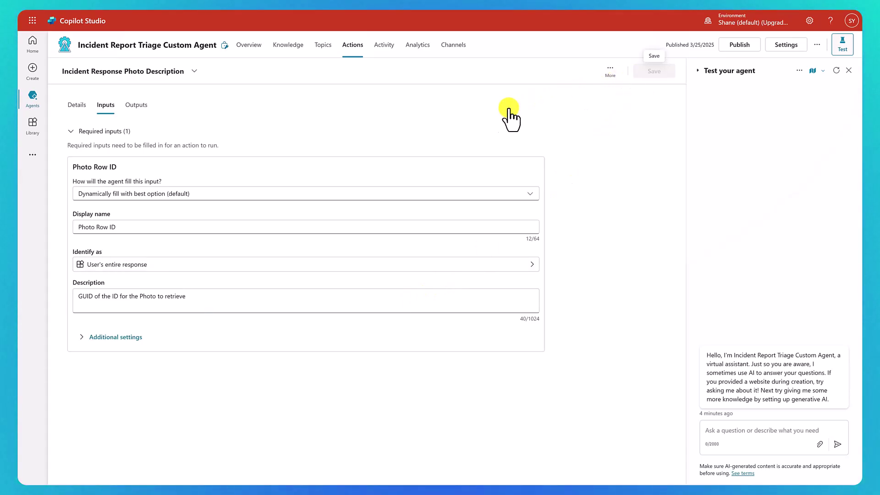
Step: Edit the agent's Details so step 2 of the instructions uses the Incident Response Photo Description action
{"action": "left_click", "coordinate": [256, 46]}
{"action": "left_click", "coordinate": [551, 90]}
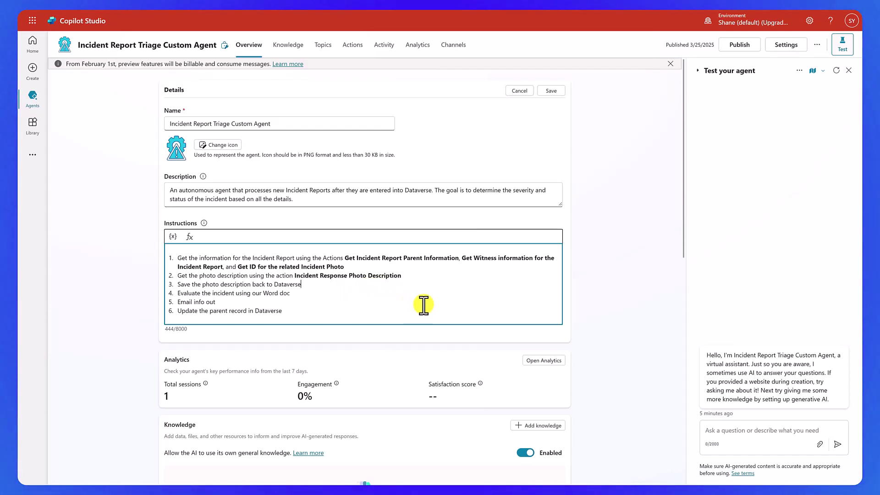
{"action": "left_click", "coordinate": [548, 91]}
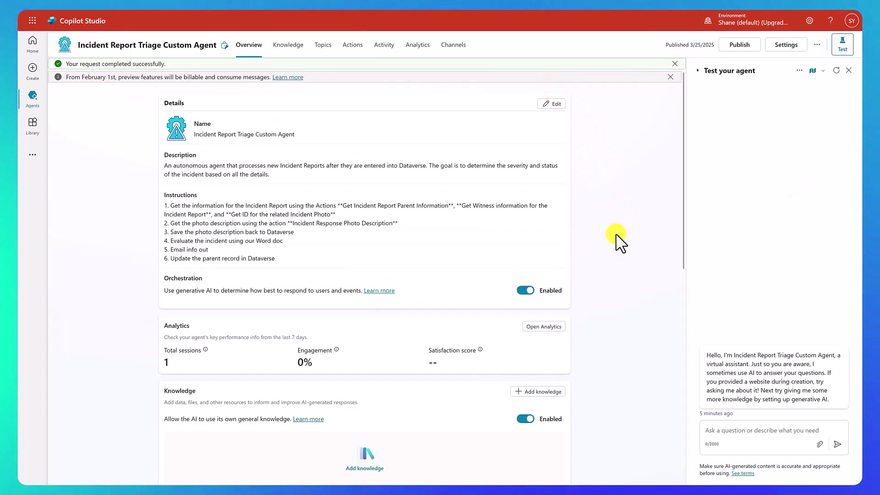
{"action": "scroll", "coordinate": [609, 243], "scroll_direction": "down", "scroll_amount": 1}
{"action": "scroll", "coordinate": [601, 247], "scroll_direction": "down", "scroll_amount": 5}
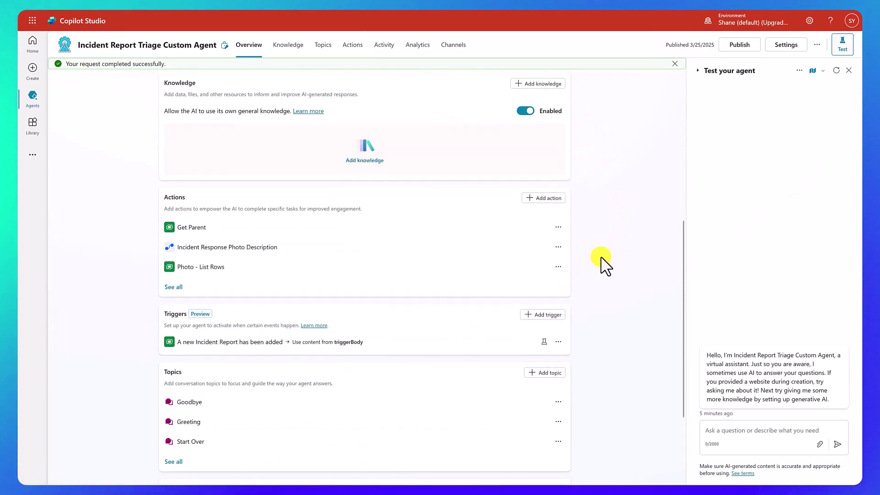
Step: Test the Incident Report trigger with the Mar 25 instance and inspect the Photo Row ID passed to the flow
{"action": "left_click", "coordinate": [543, 342]}
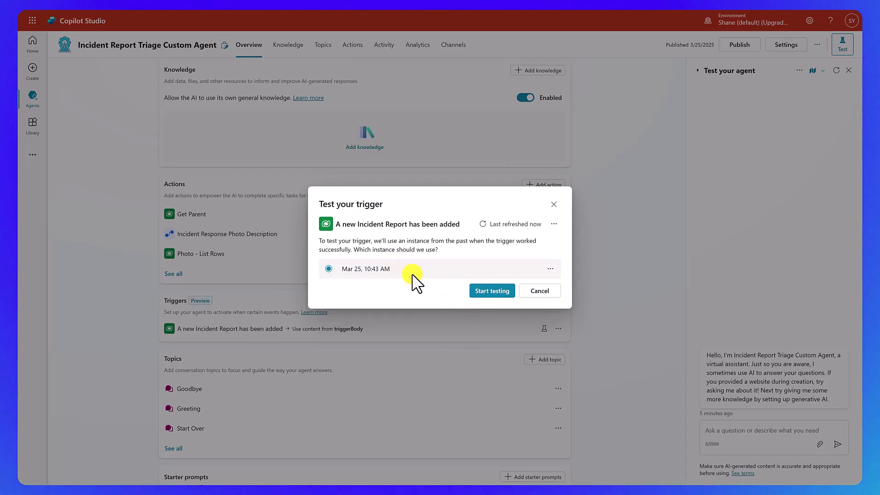
{"action": "left_click", "coordinate": [466, 292]}
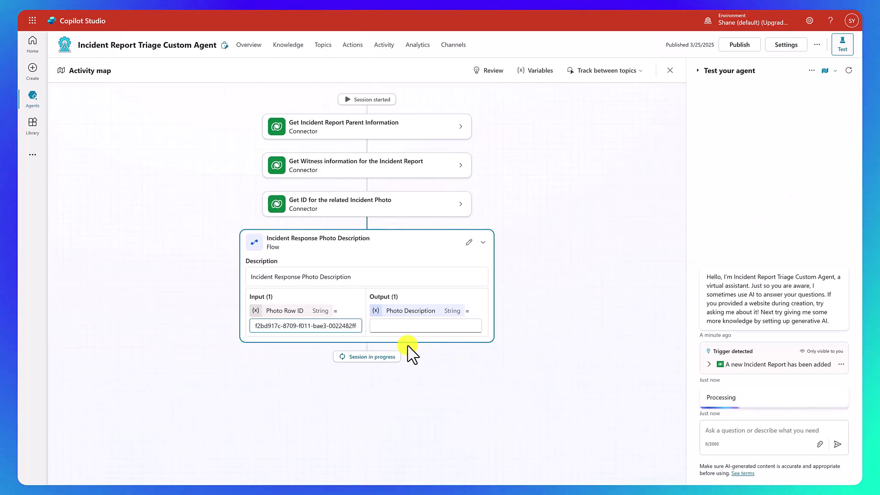
{"action": "left_click", "coordinate": [259, 329]}
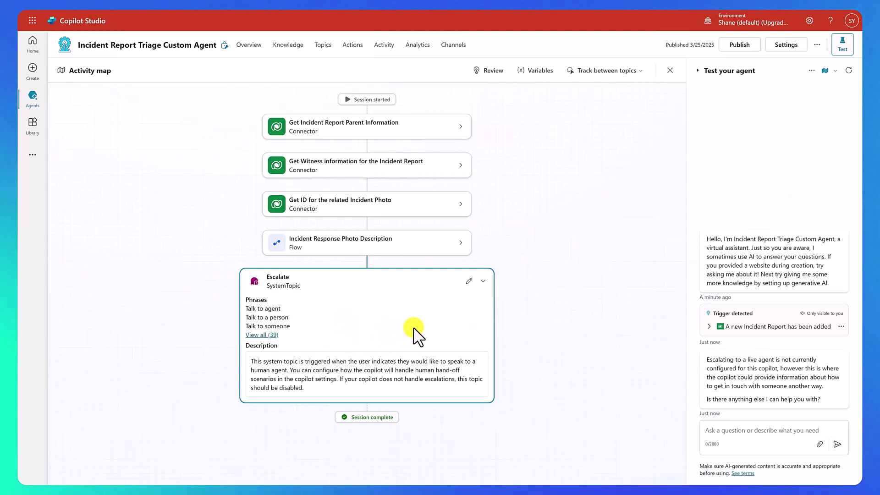
Step: Leave the Activity map and return to the agent's Overview page
{"action": "left_click", "coordinate": [250, 45]}
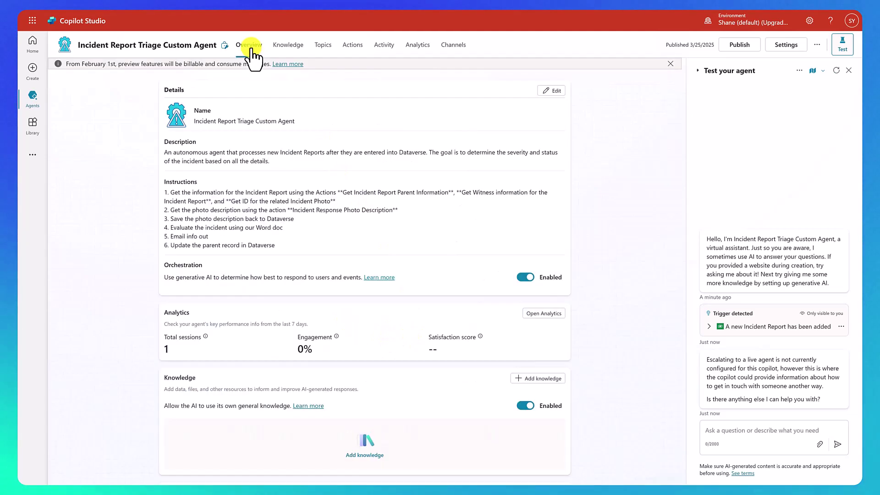